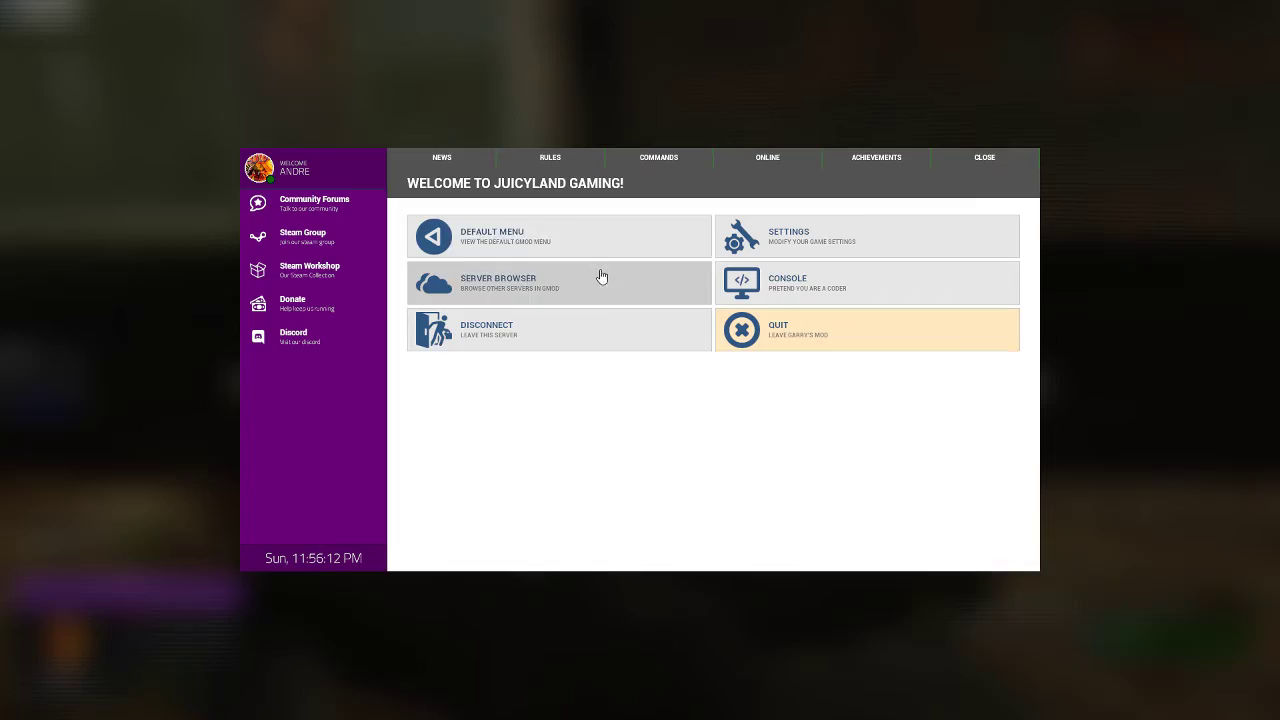
Step: Close the JuicyLand welcome menu to return to the game
left_click(984, 157)
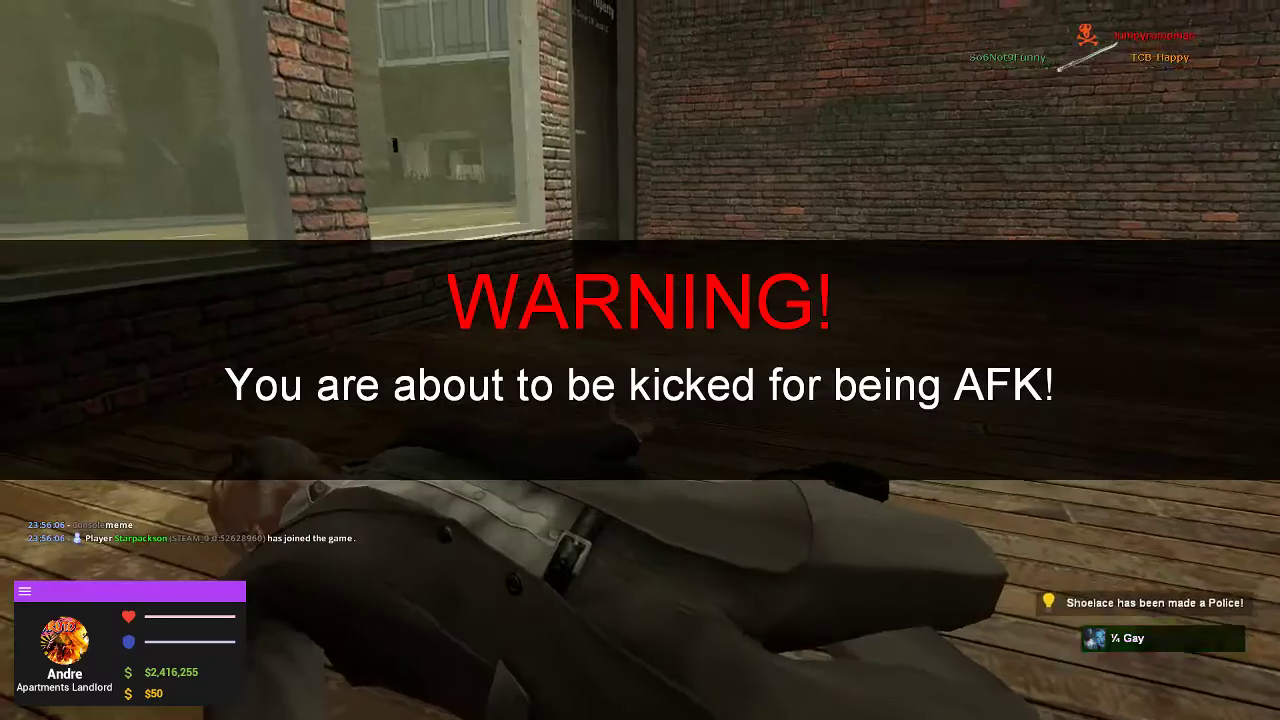
Step: Walk down the spawn corridor to clear the AFK kick warning
key("w")
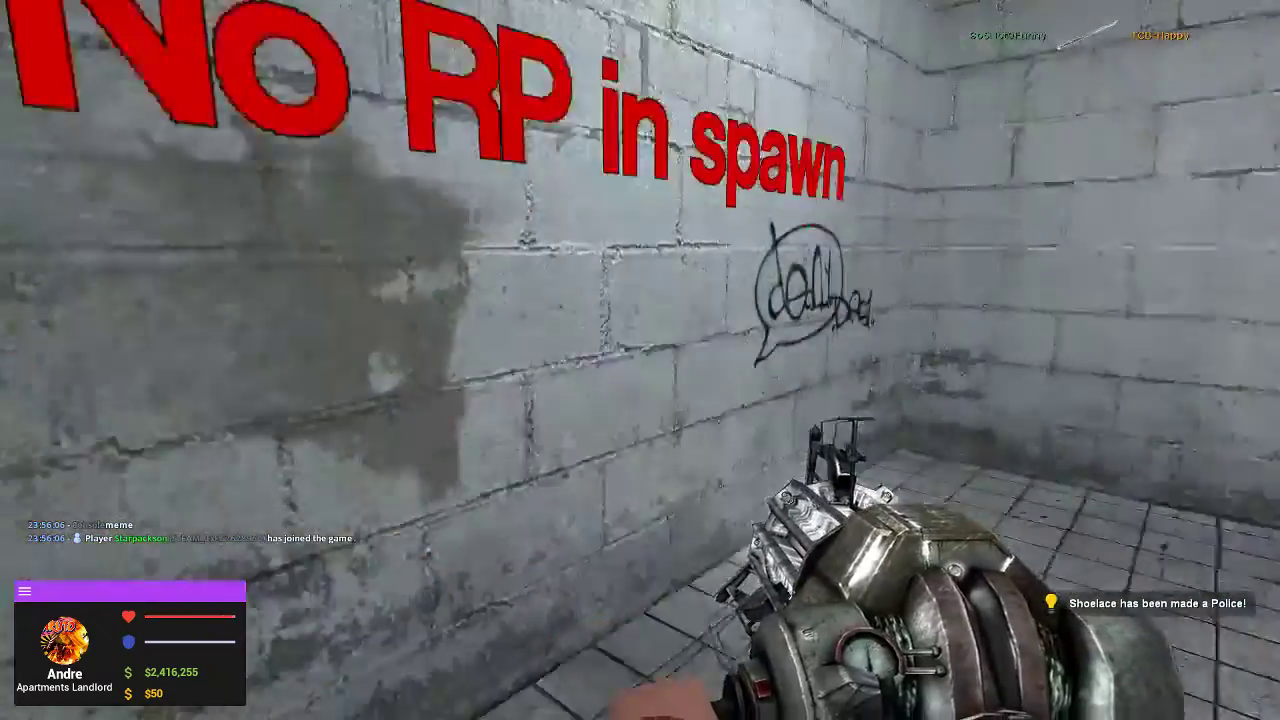
key("w")
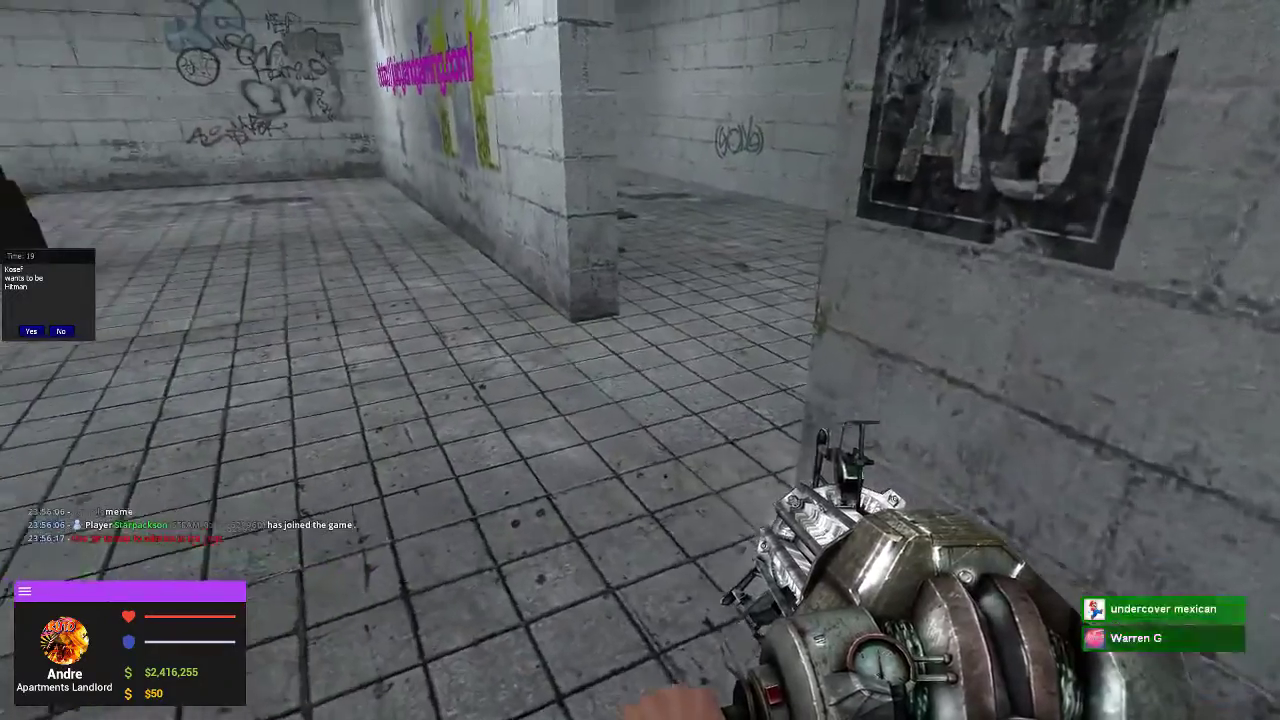
key("w")
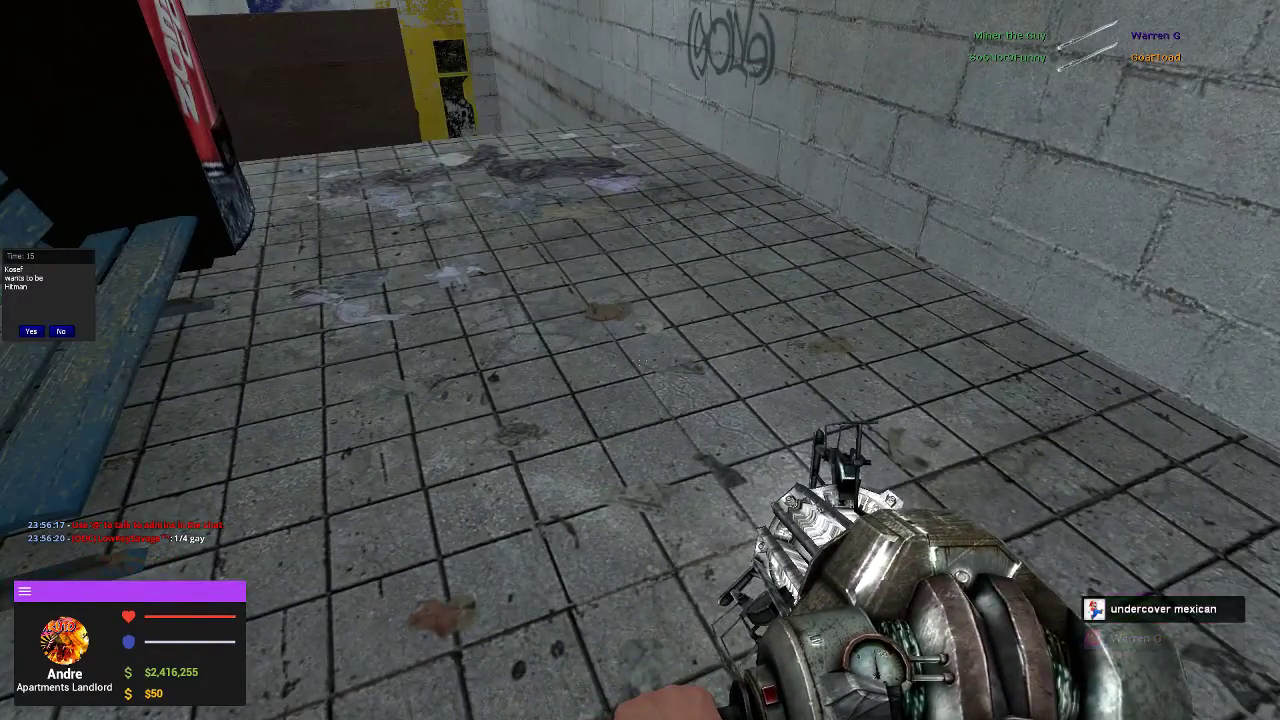
key("y")
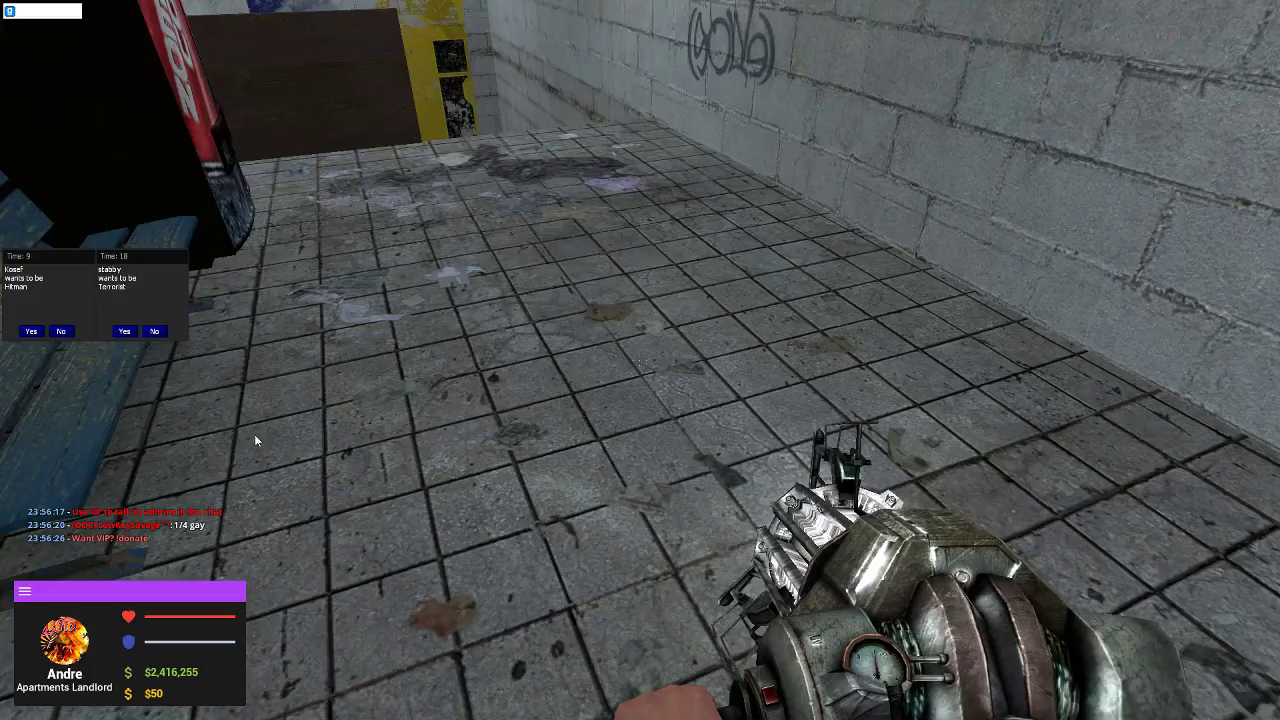
Step: Cross the tiled room and climb the staircase out into the open courtyard
key("w")
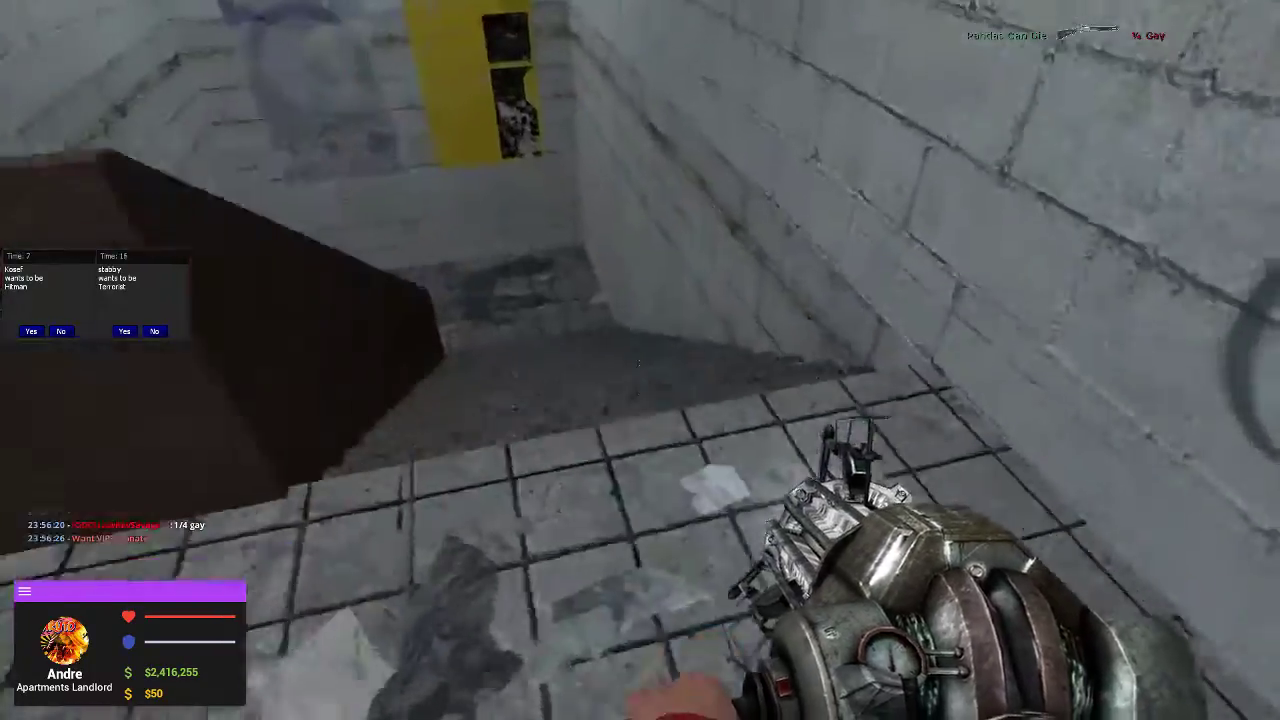
key("w")
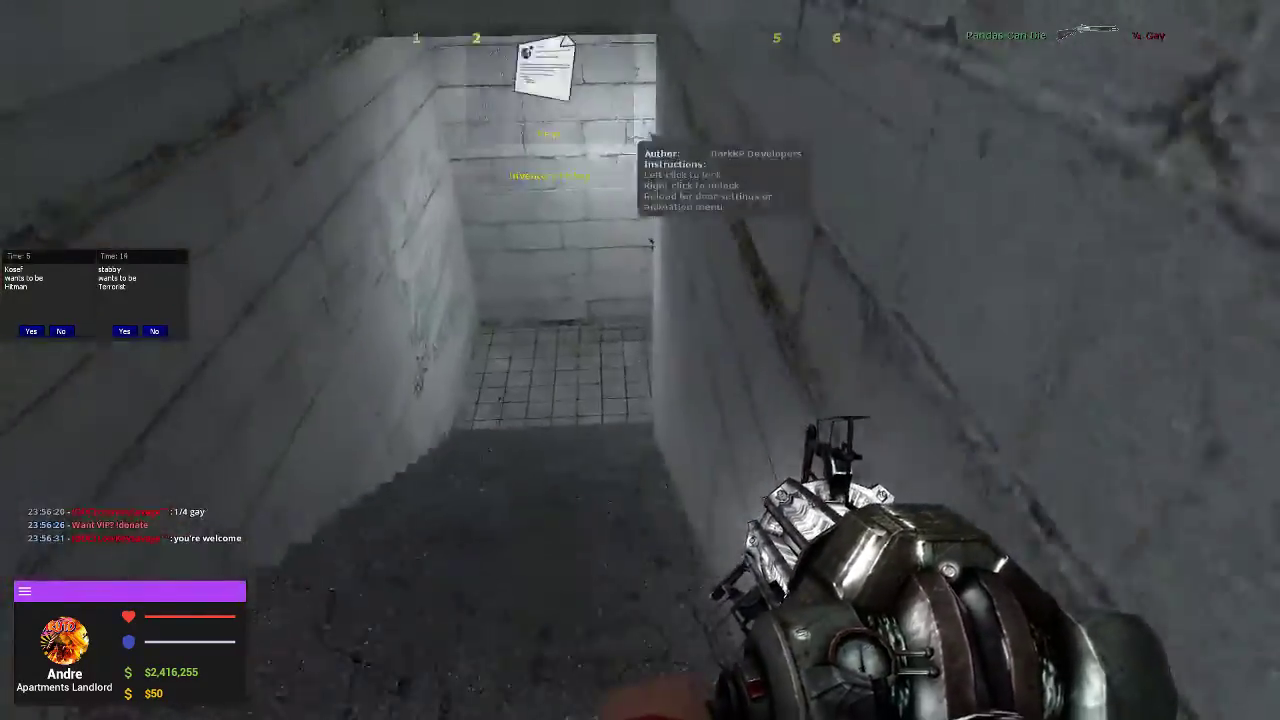
key("w")
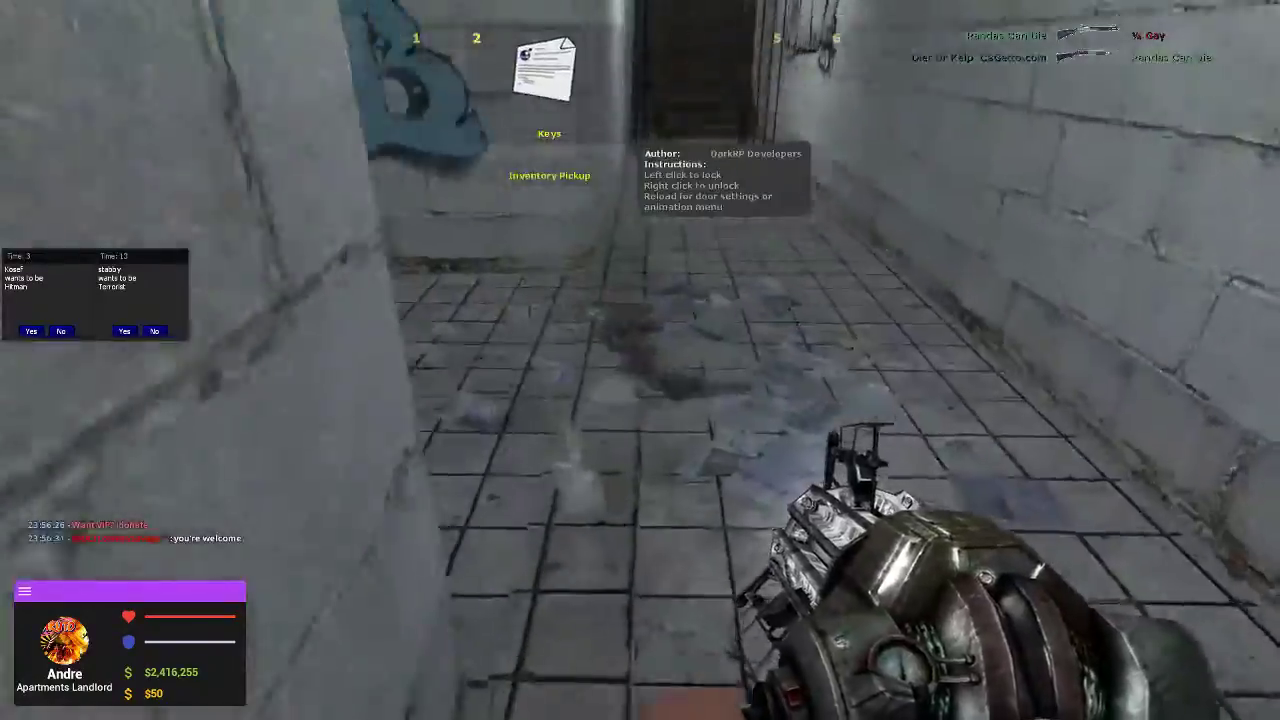
key("w")
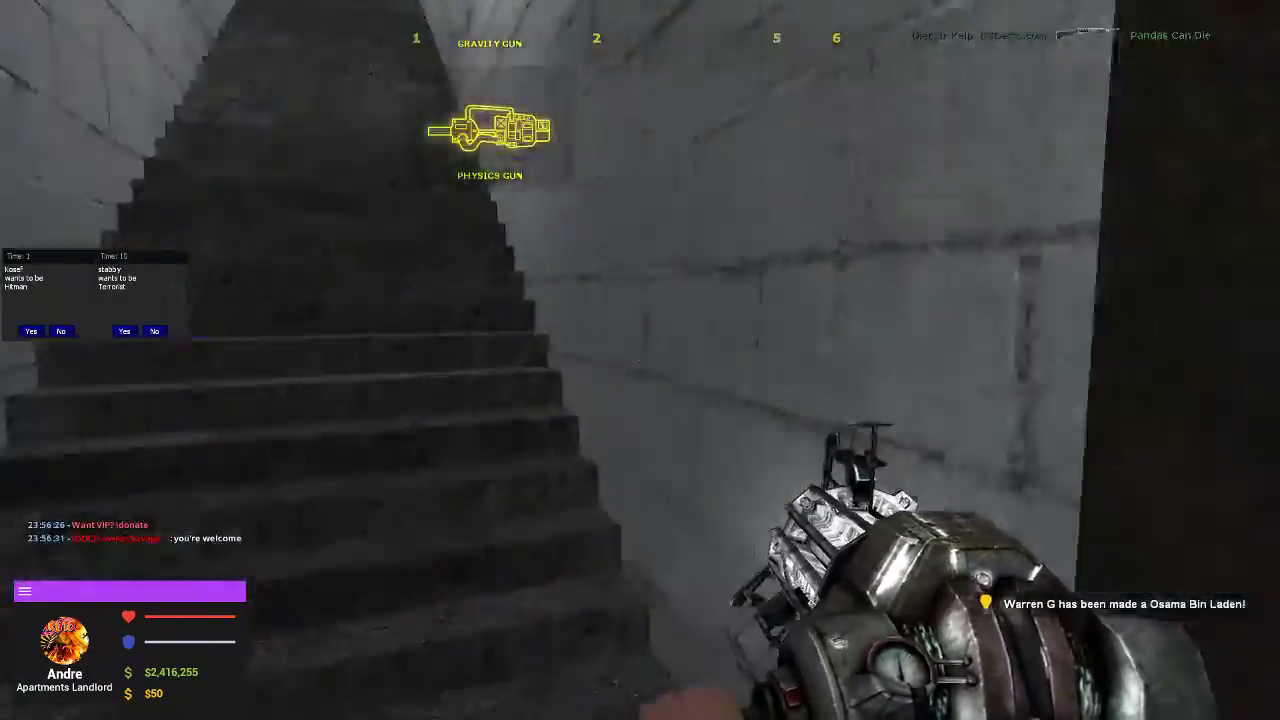
key("w")
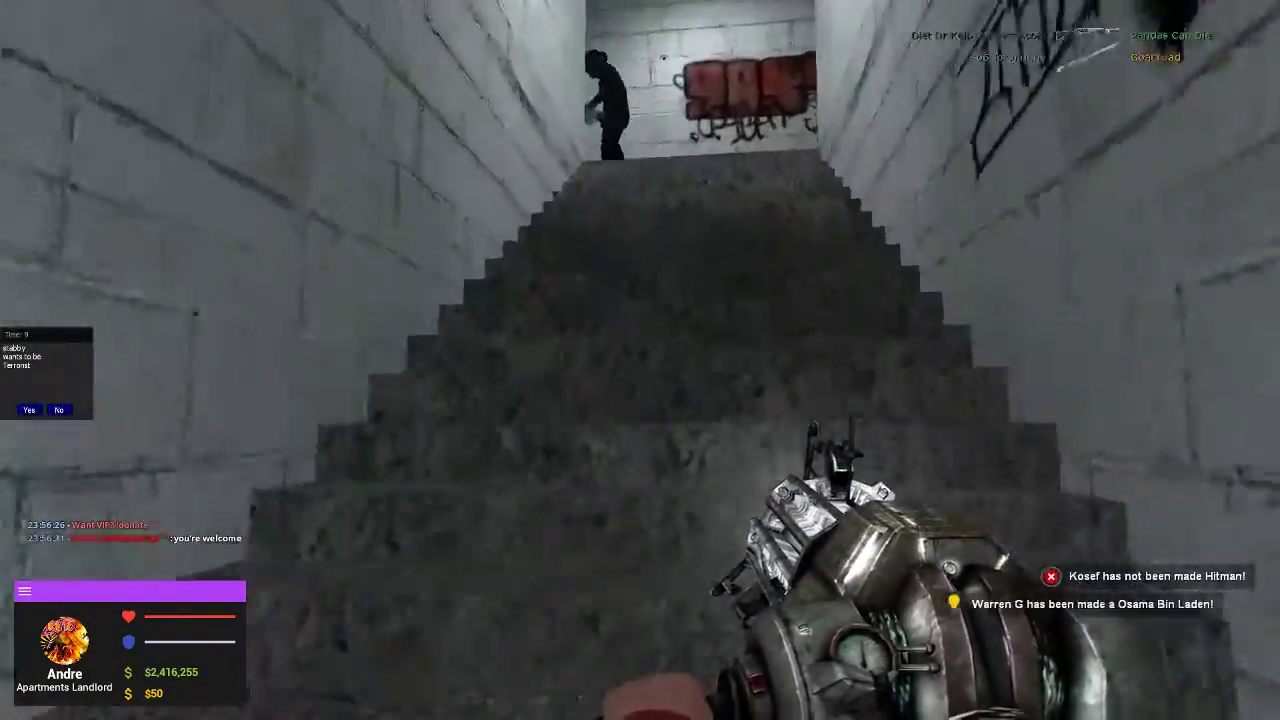
key("w")
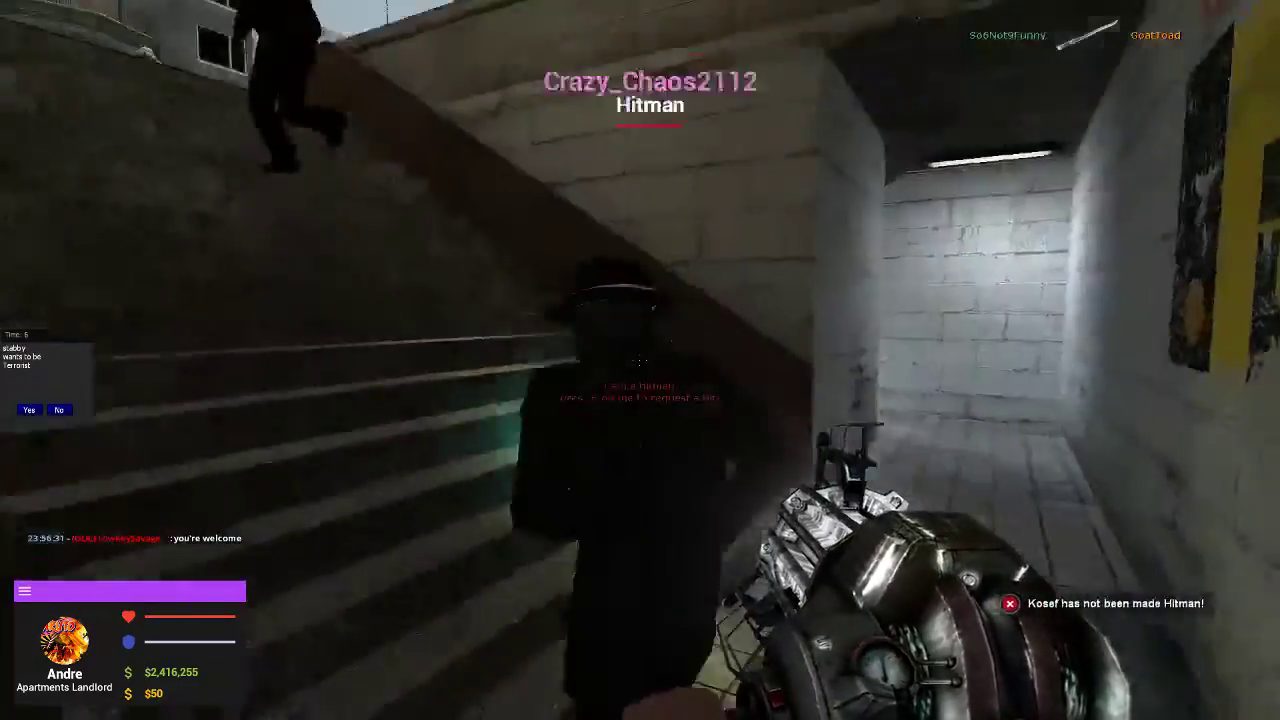
key("w")
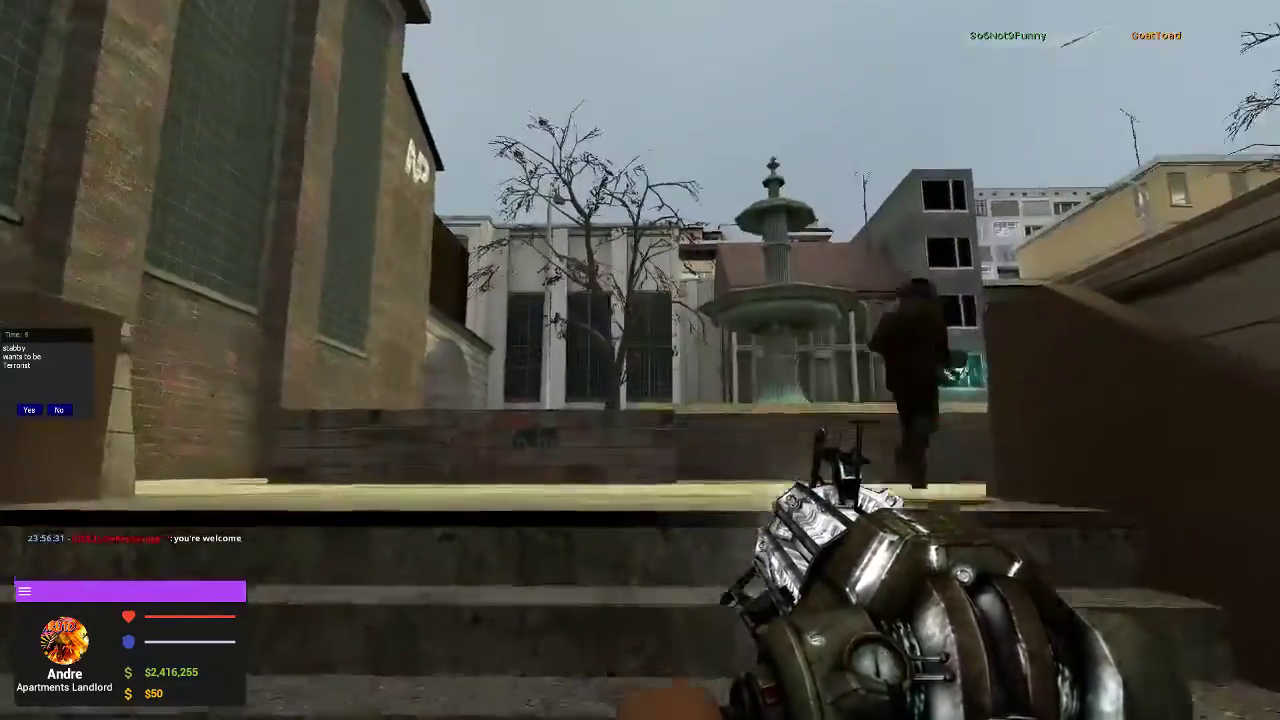
key("w")
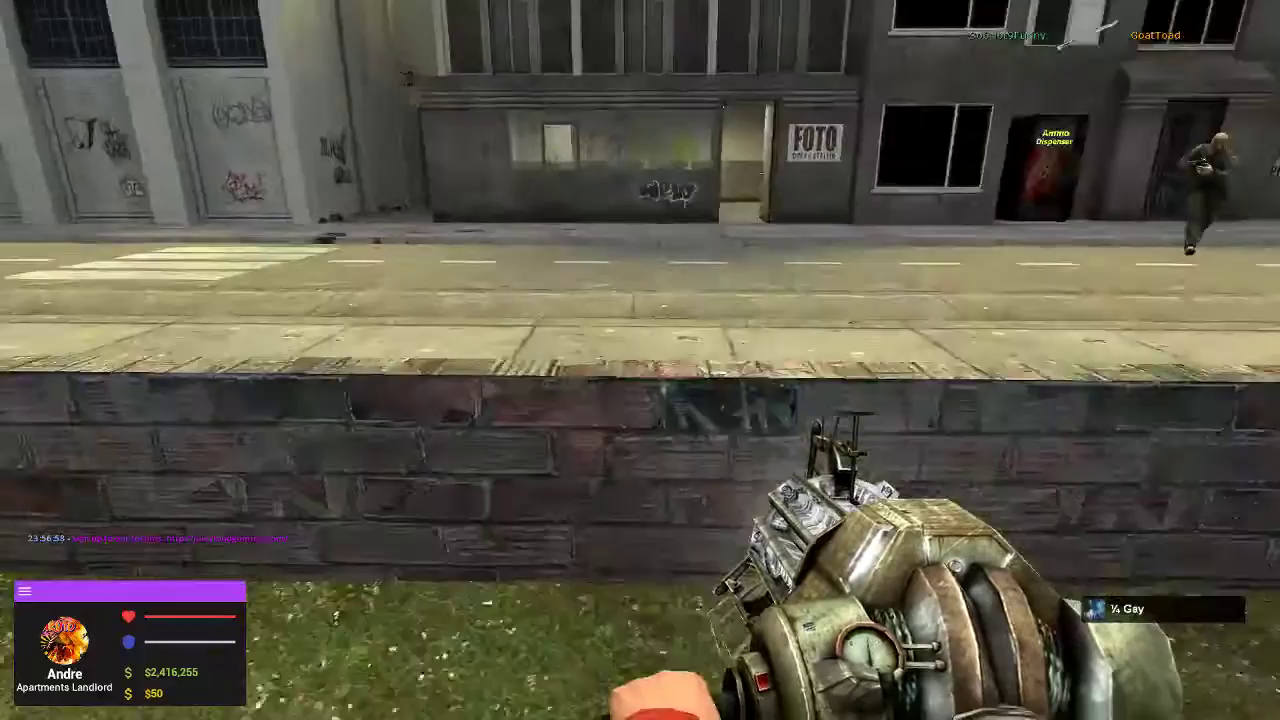
Step: Select Gun Dealer in the F4 jobs list, reopened after respawning, and become it
key("F4")
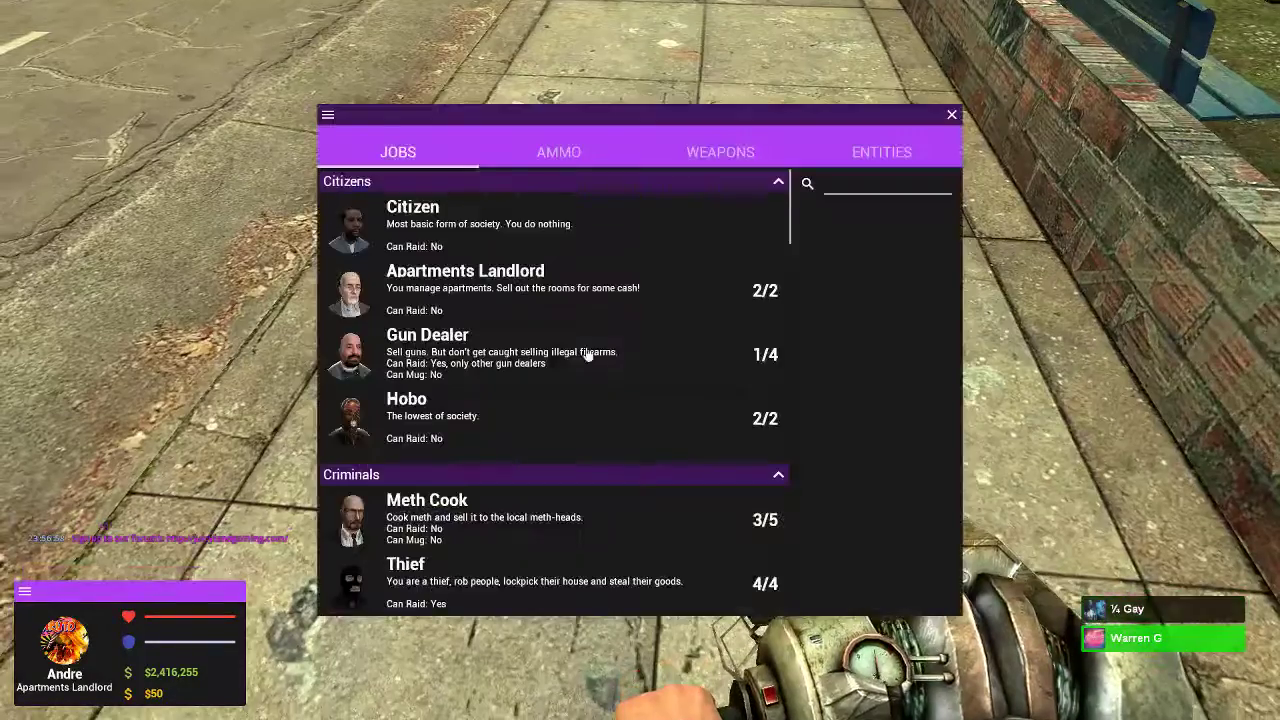
scroll(593, 393, "down", 1)
scroll(593, 393, "down", 3)
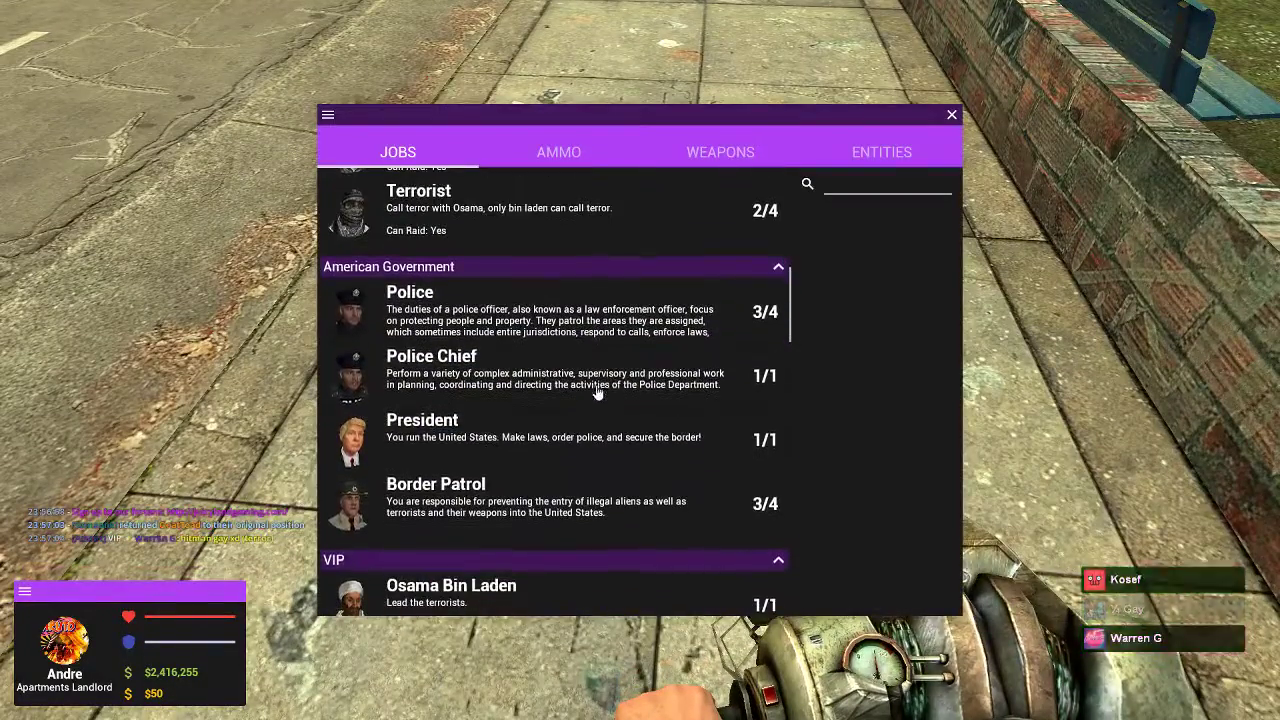
scroll(641, 368, "up", 3)
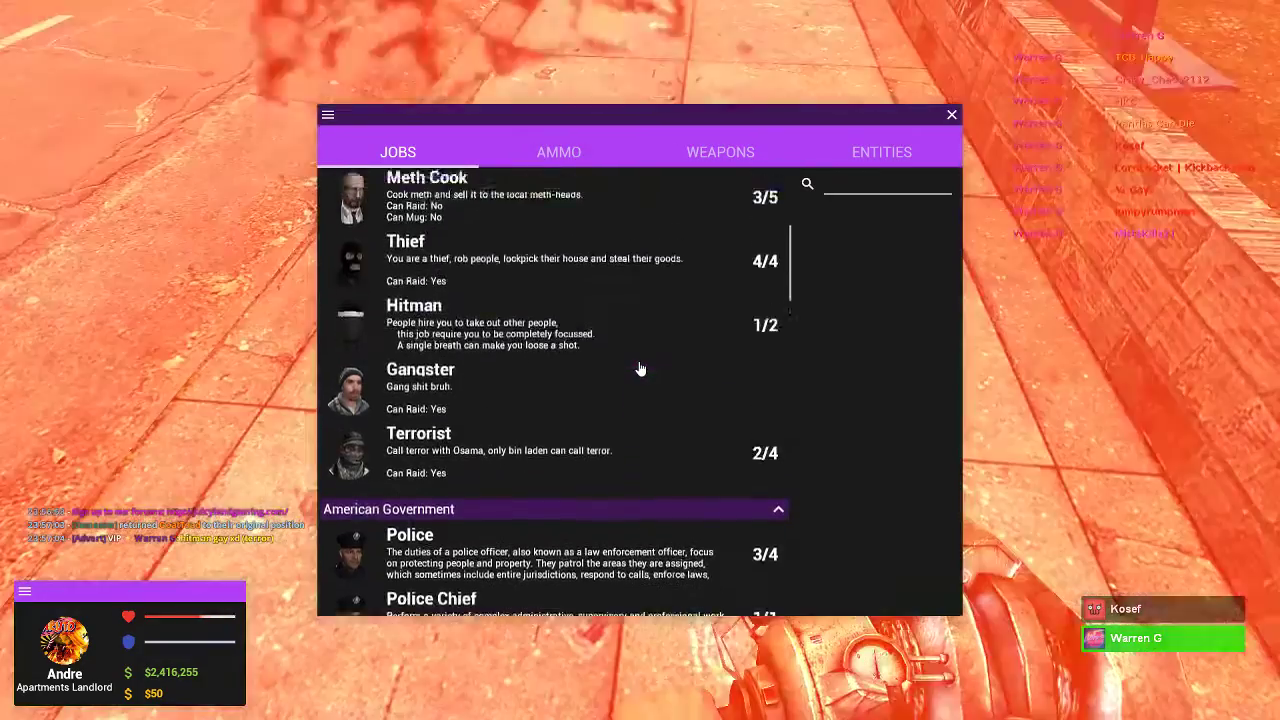
key("F4")
scroll(642, 368, "up", 2)
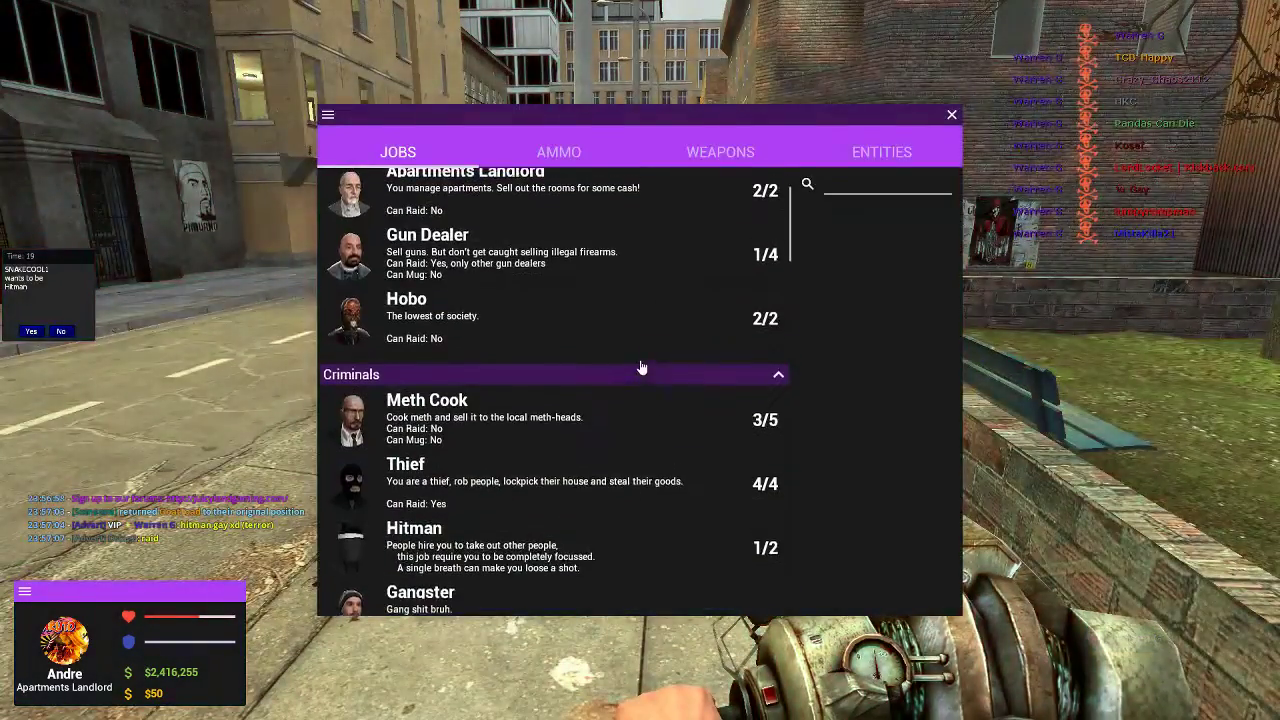
scroll(642, 368, "up", 1)
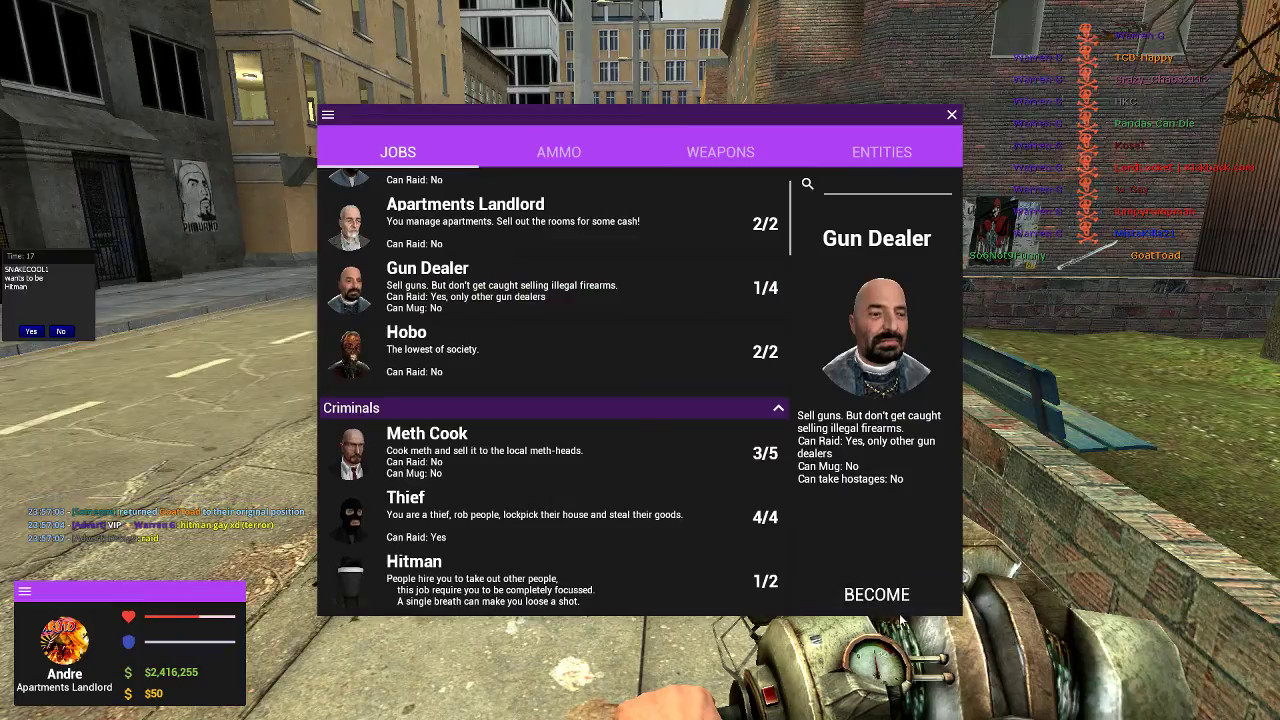
left_click(893, 600)
left_click(820, 596)
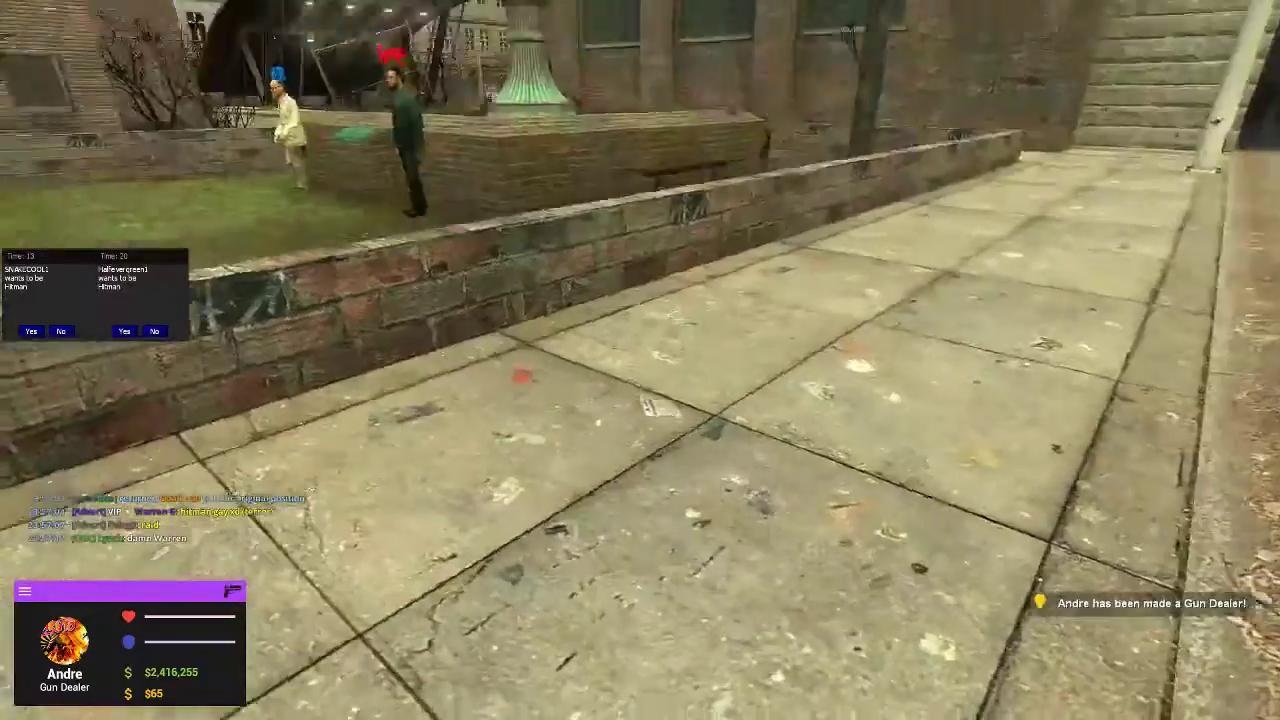
scroll(640, 360, "down", 2)
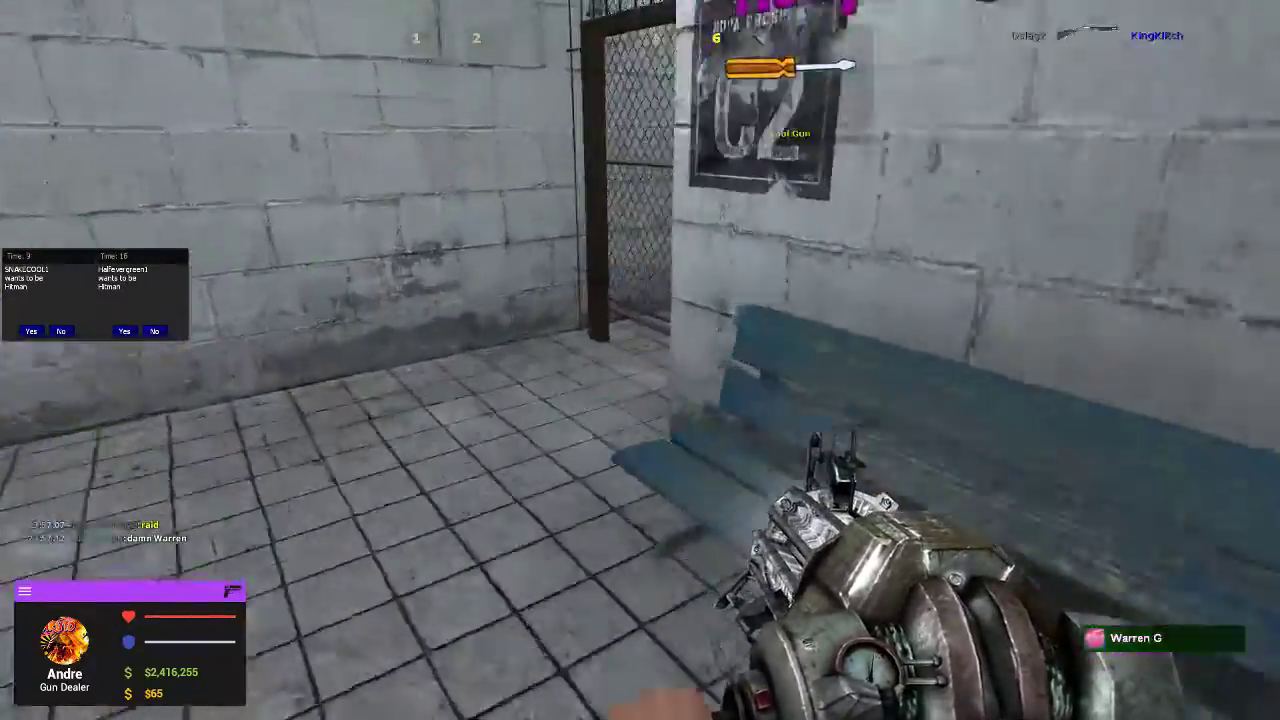
Step: Walk through the station past the chain-link gate and dismiss the weapon selection
key("w")
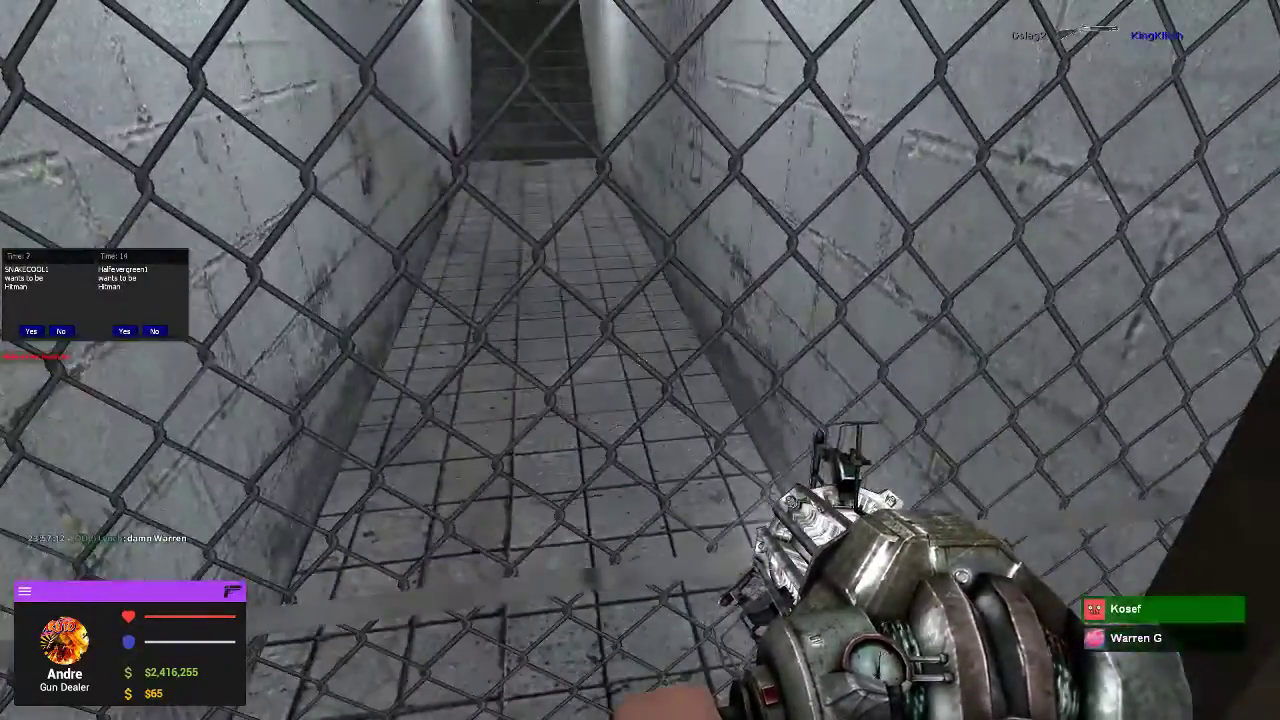
key("w")
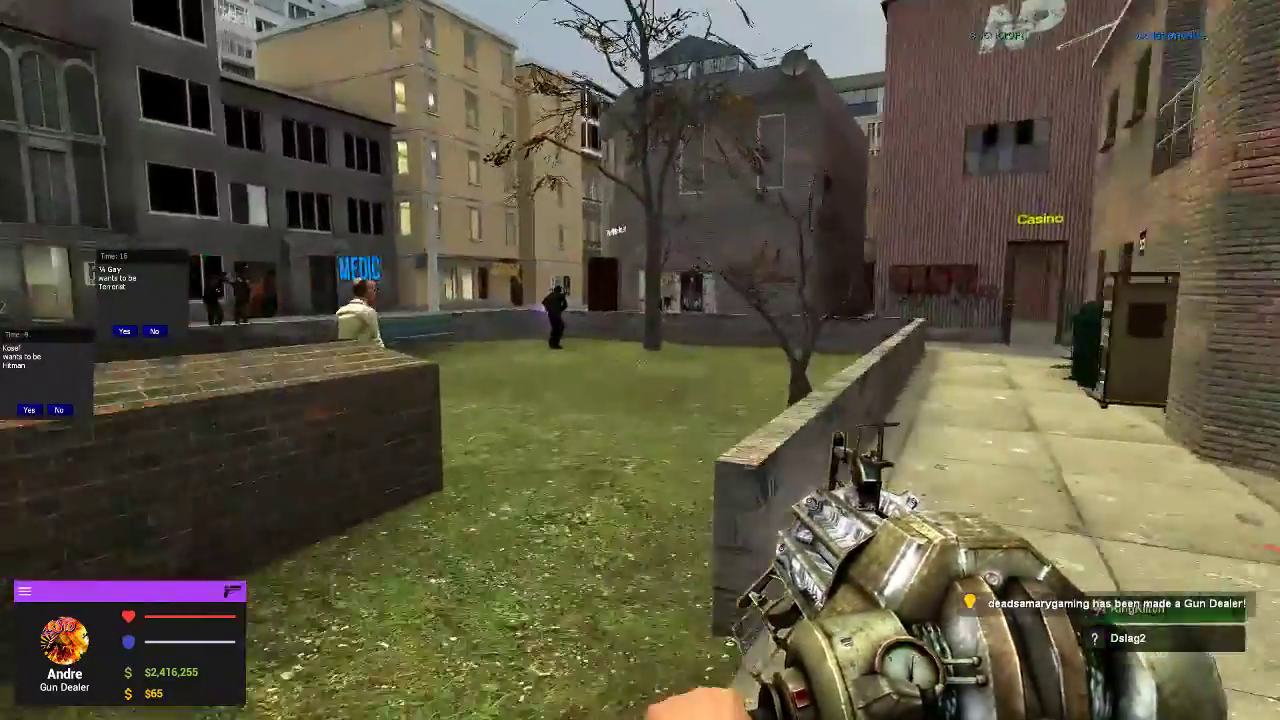
scroll(640, 360, "down", 1)
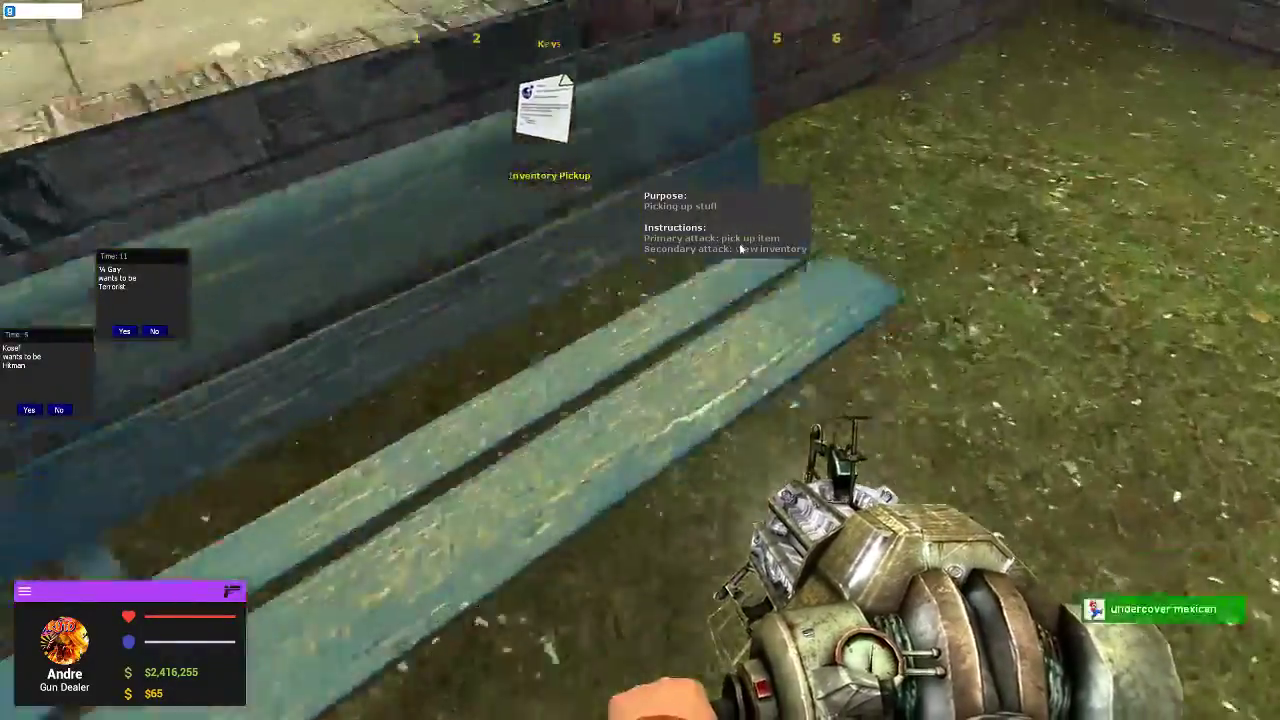
left_click(742, 248)
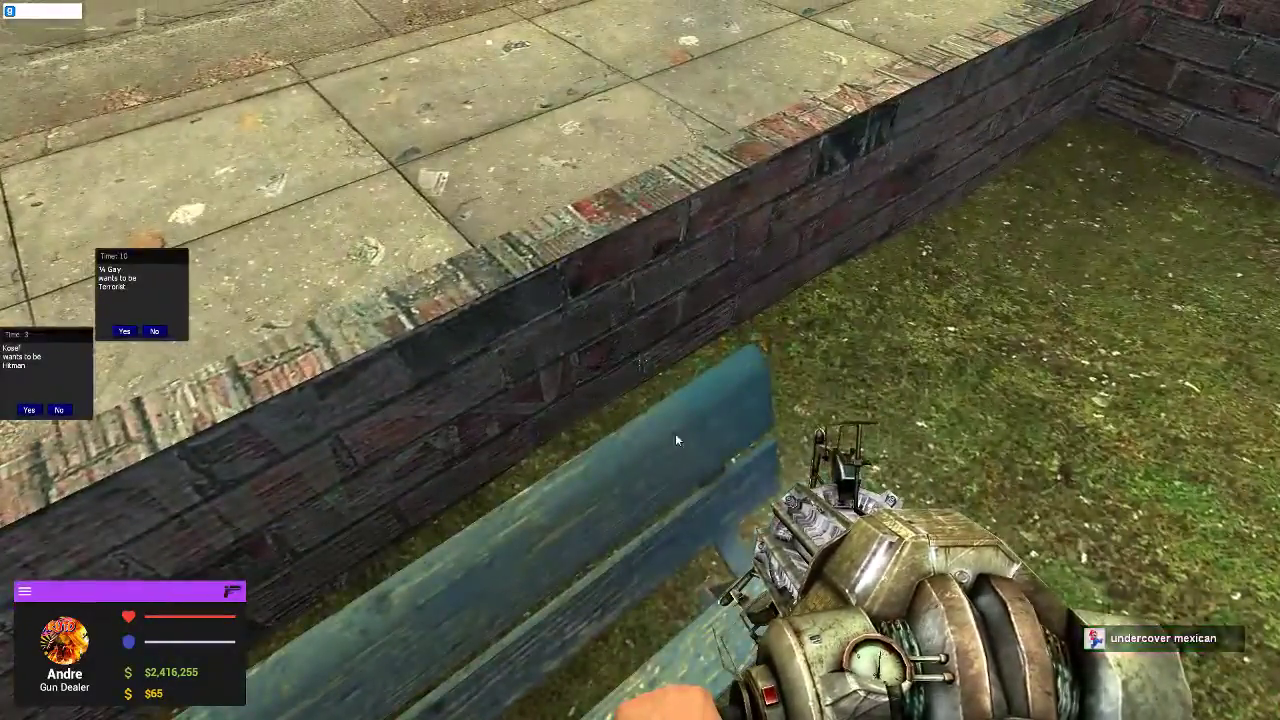